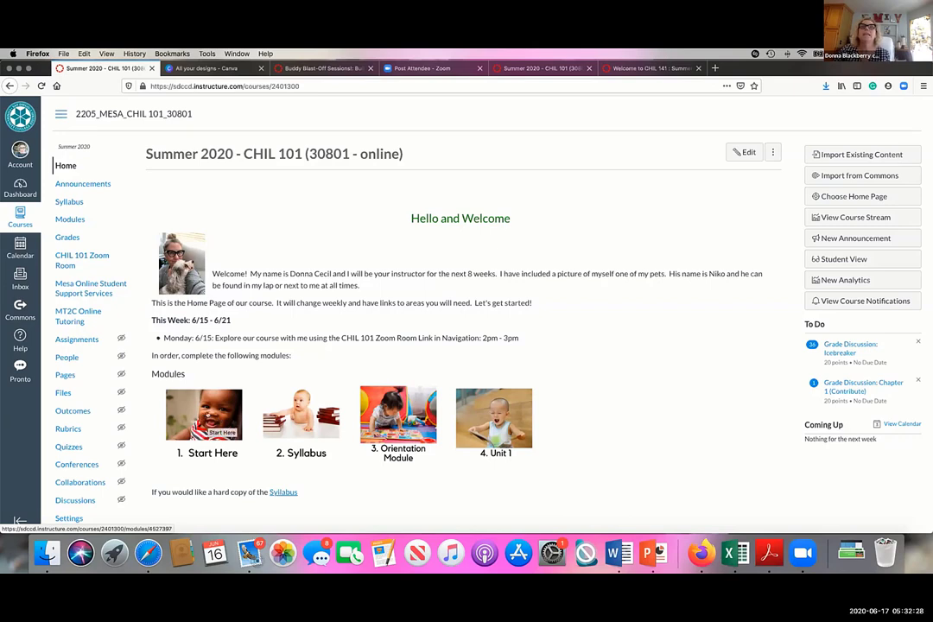
Open the Start Here module in Canvas, then switch to Canva's All your designs tab.
{"action": "left_click", "coordinate": [204, 416]}
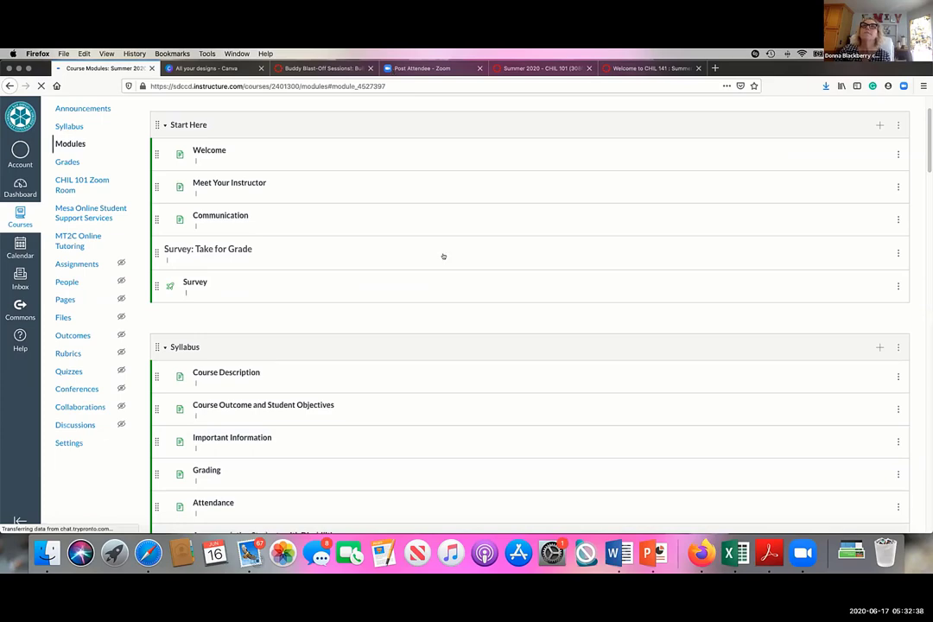
{"action": "key", "text": "ctrl+Tab"}
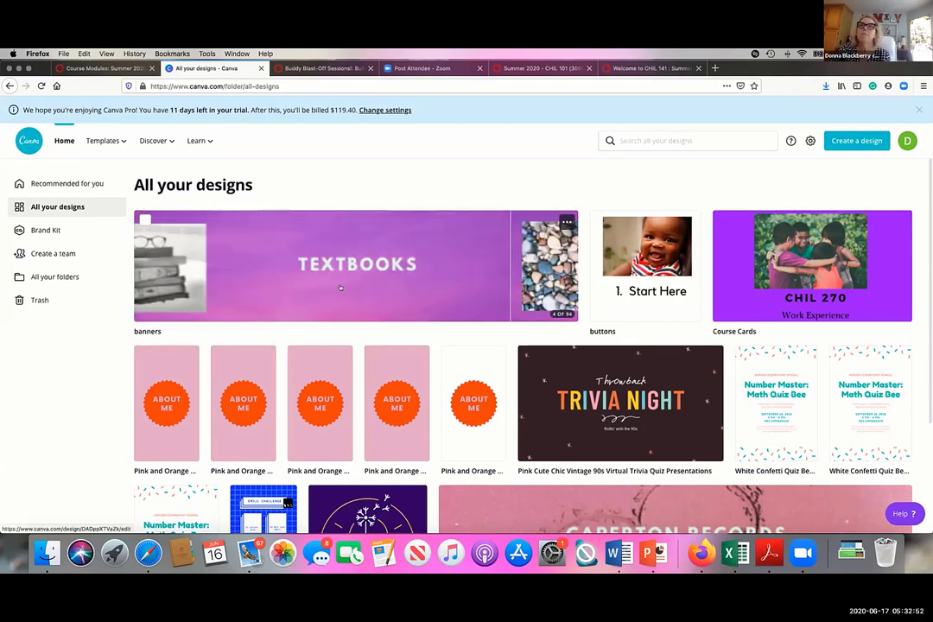
Open the banners design from All your designs in the Canva editor.
{"action": "left_click", "coordinate": [341, 288]}
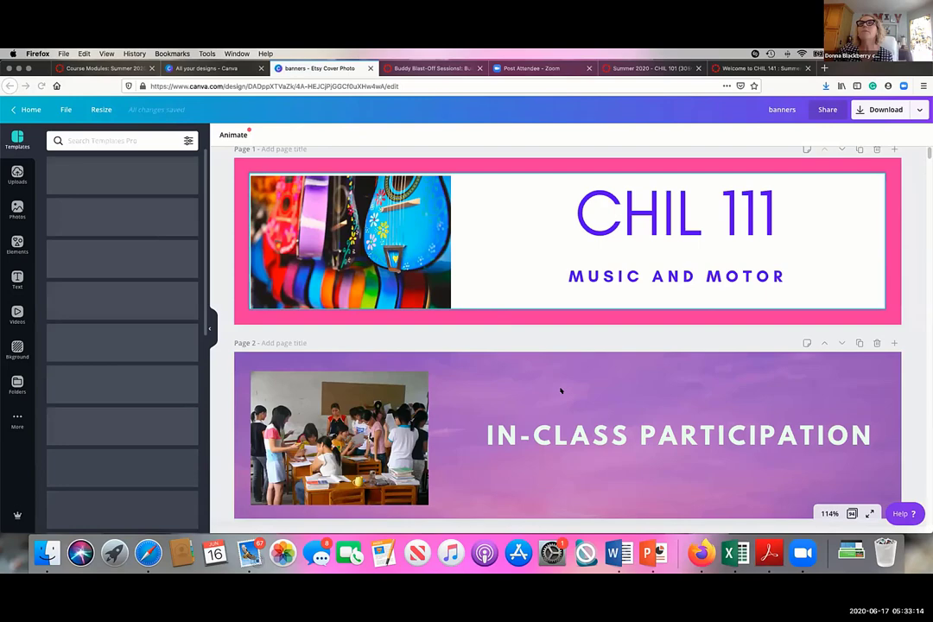
{"action": "scroll", "coordinate": [561, 388], "scroll_direction": "down", "scroll_amount": 3}
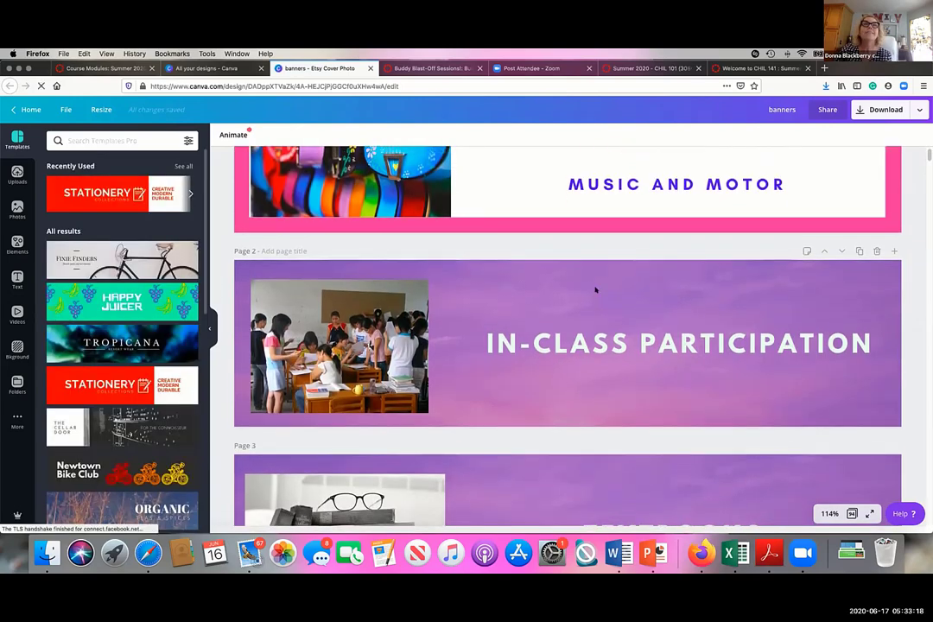
{"action": "scroll", "coordinate": [595, 289], "scroll_direction": "up", "scroll_amount": 1}
{"action": "scroll", "coordinate": [595, 290], "scroll_direction": "up", "scroll_amount": 1}
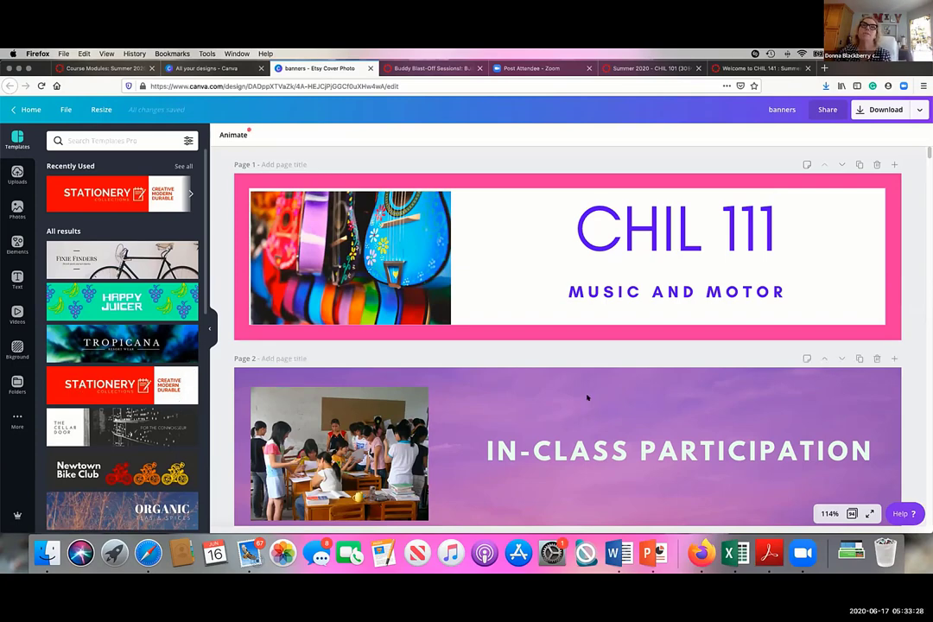
{"action": "scroll", "coordinate": [588, 397], "scroll_direction": "down", "scroll_amount": 2}
{"action": "scroll", "coordinate": [587, 398], "scroll_direction": "down", "scroll_amount": 5}
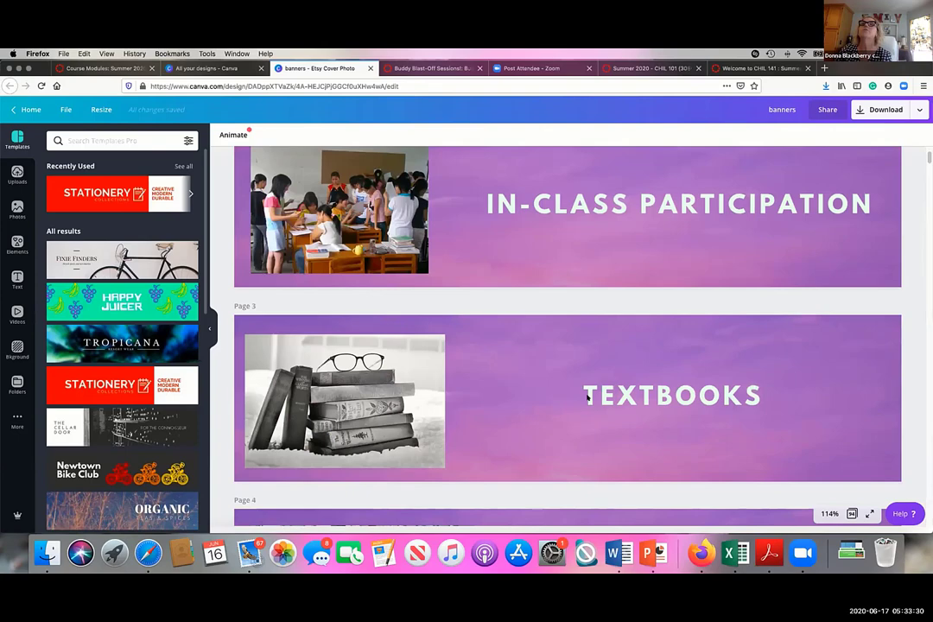
{"action": "scroll", "coordinate": [587, 397], "scroll_direction": "down", "scroll_amount": 10}
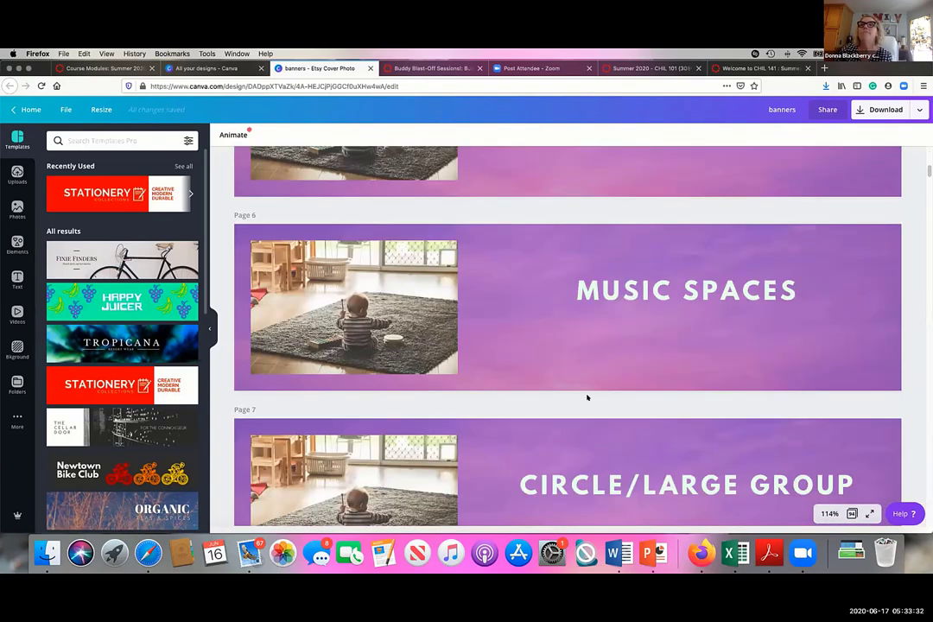
{"action": "scroll", "coordinate": [587, 397], "scroll_direction": "down", "scroll_amount": 3}
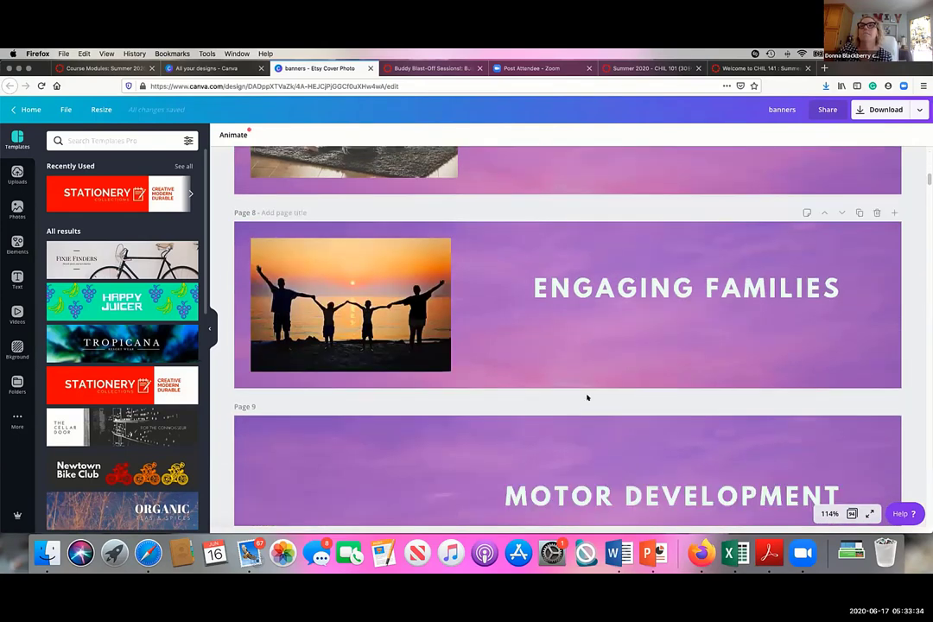
{"action": "scroll", "coordinate": [587, 398], "scroll_direction": "down", "scroll_amount": 15}
{"action": "scroll", "coordinate": [587, 397], "scroll_direction": "down", "scroll_amount": 12}
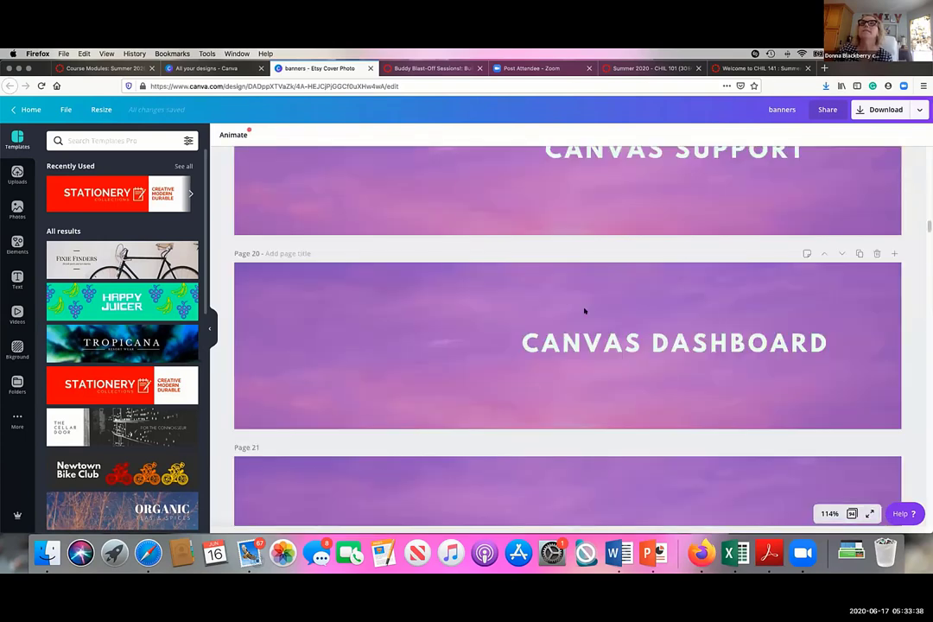
{"action": "scroll", "coordinate": [623, 324], "scroll_direction": "up", "scroll_amount": 2}
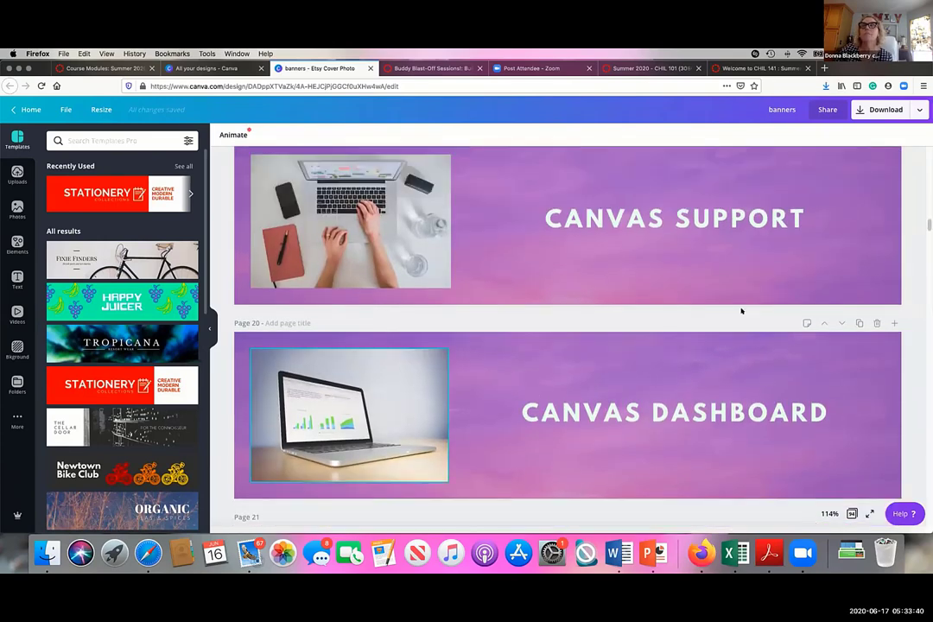
Download the banners design as PNG with Page 28 excluded from the selected pages.
{"action": "left_click", "coordinate": [883, 110]}
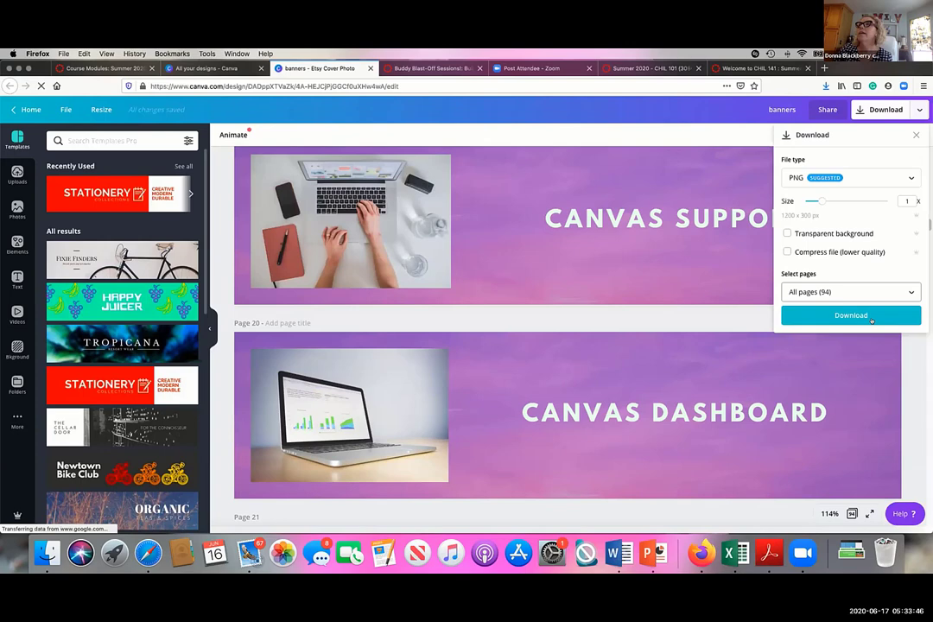
{"action": "left_click", "coordinate": [912, 292]}
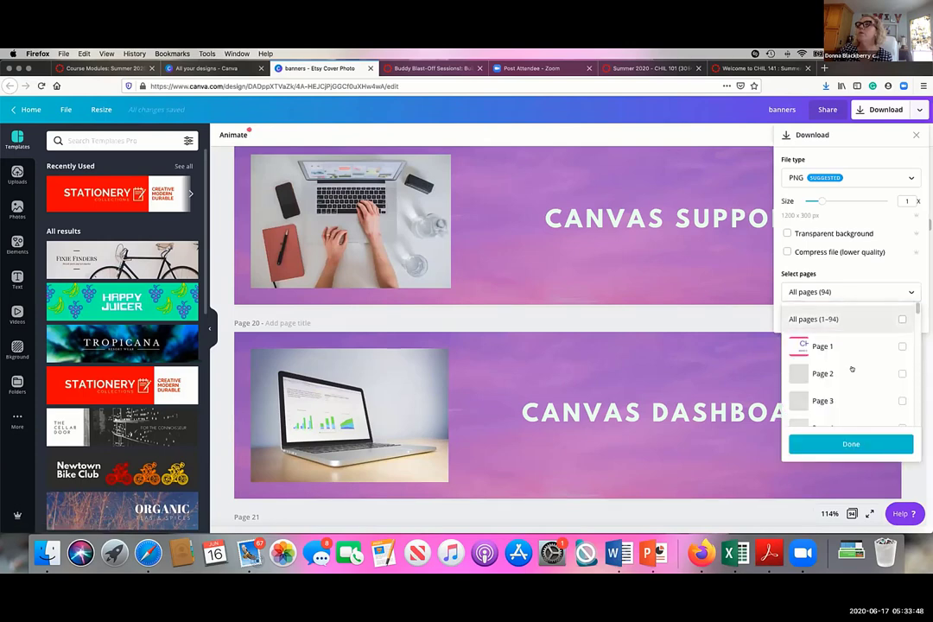
{"action": "scroll", "coordinate": [849, 368], "scroll_direction": "down", "scroll_amount": 5}
{"action": "scroll", "coordinate": [848, 368], "scroll_direction": "down", "scroll_amount": 8}
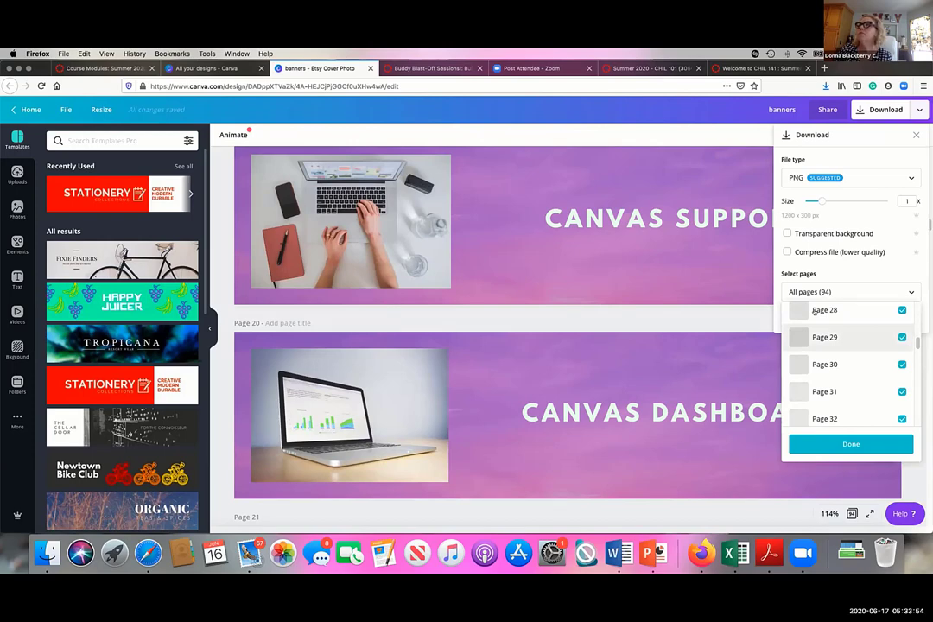
{"action": "left_click", "coordinate": [814, 312]}
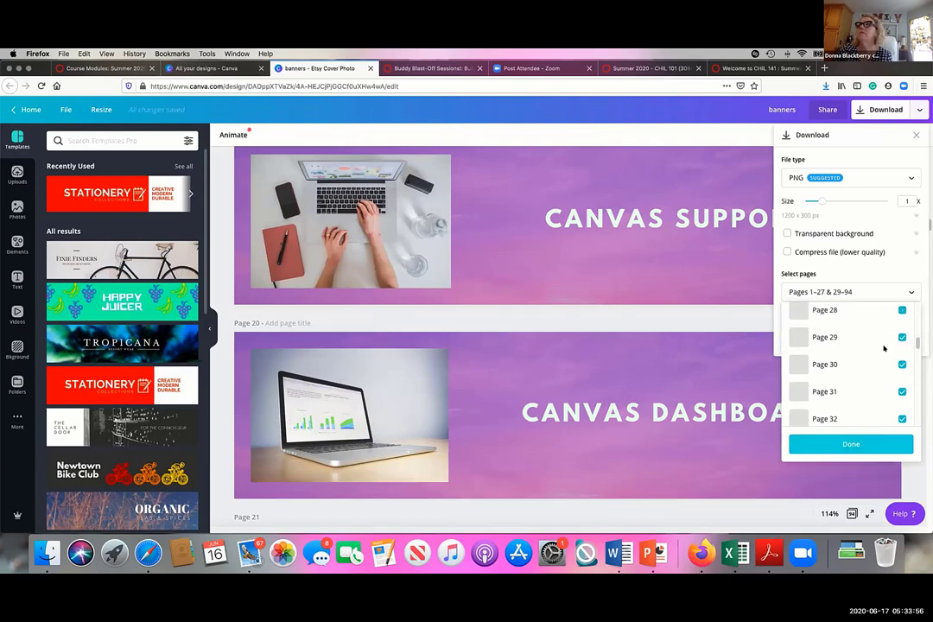
{"action": "left_click", "coordinate": [851, 294]}
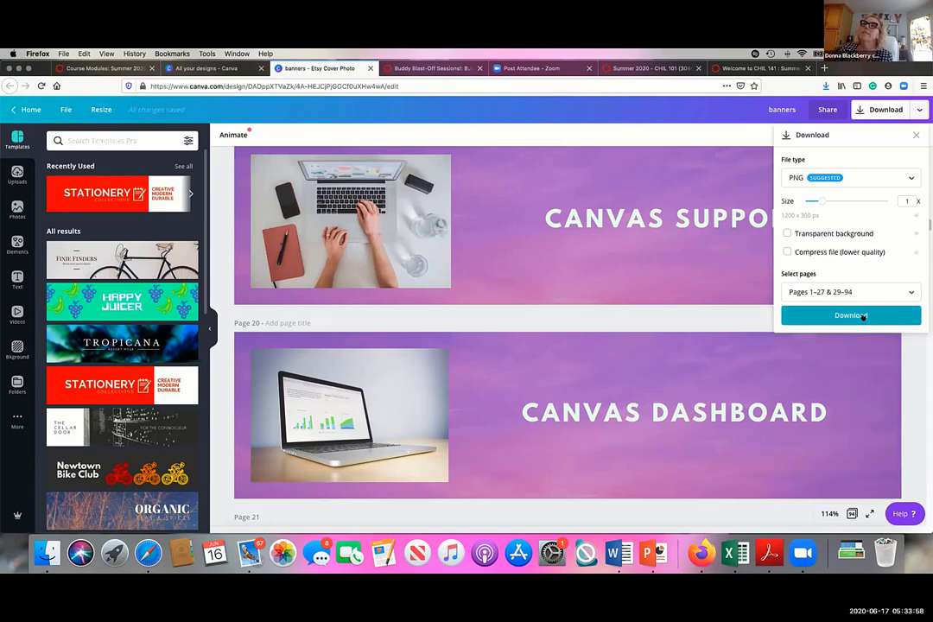
{"action": "left_click", "coordinate": [862, 316]}
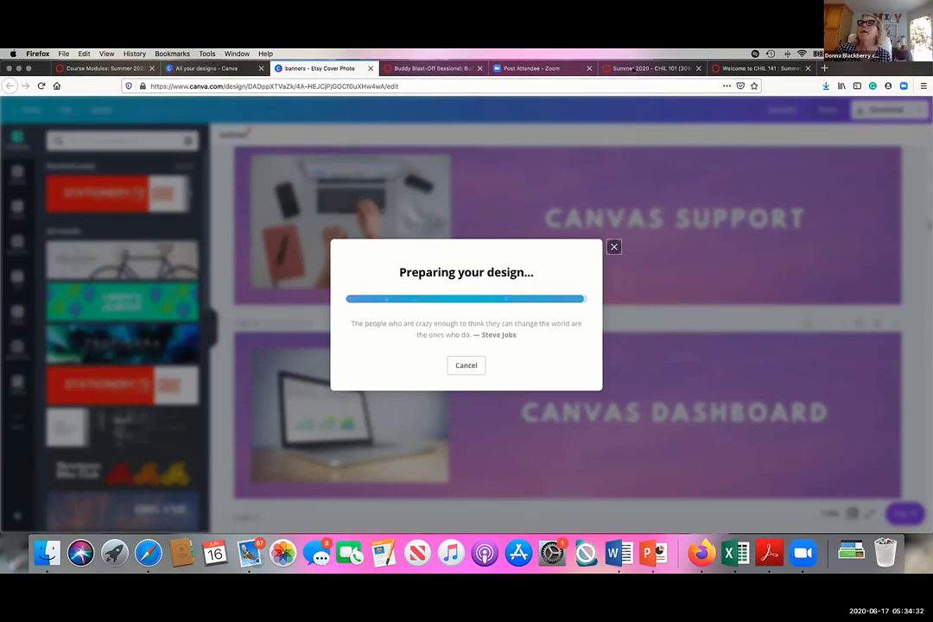
Return to the Canvas page editor and show the Images sidebar for uploading.
{"action": "key", "text": "super+6"}
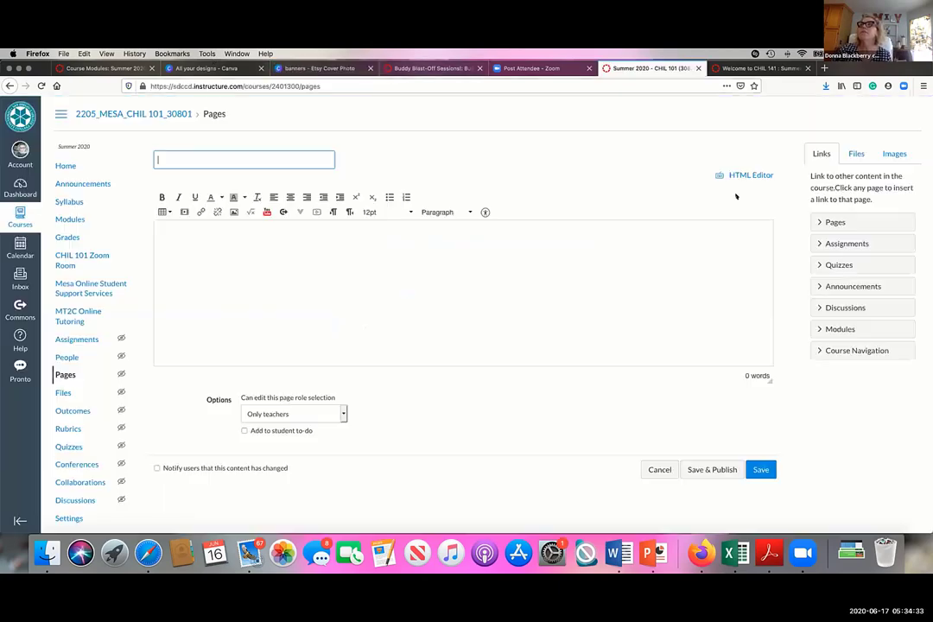
{"action": "left_click", "coordinate": [895, 154]}
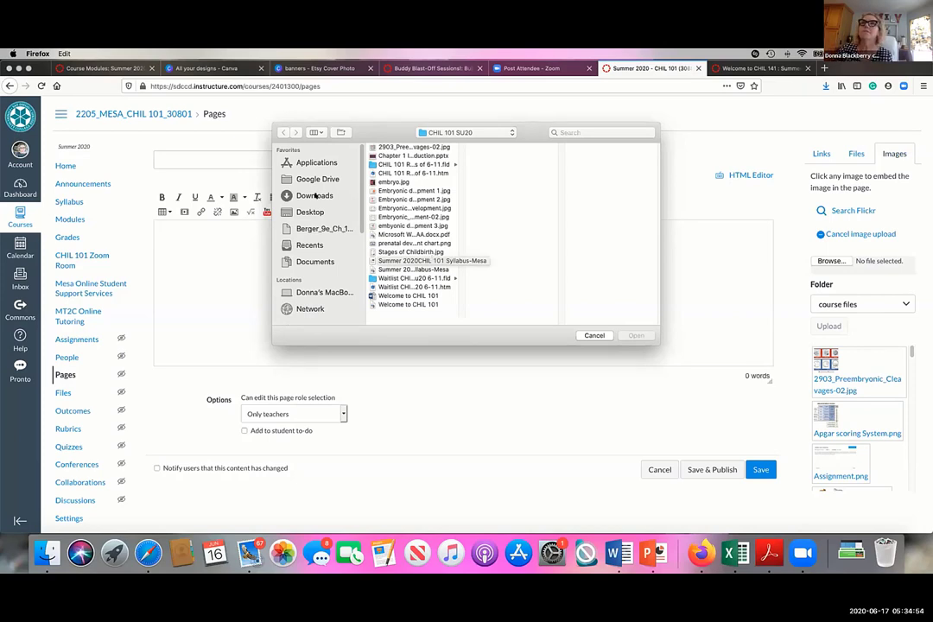
Choose banners-118.png from Downloads as the upload image and dismiss the banners.zip prompt.
{"action": "left_click", "coordinate": [315, 195]}
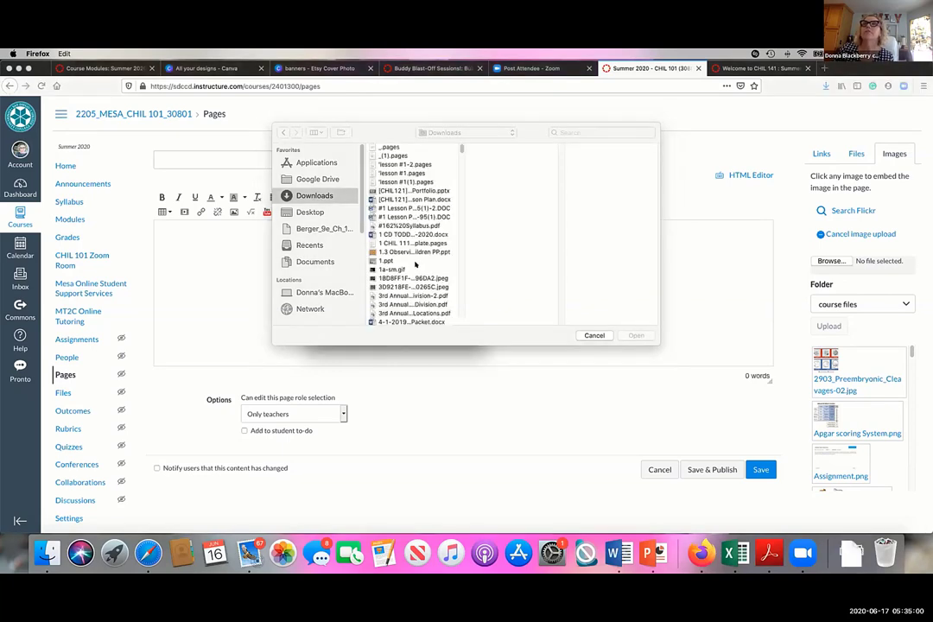
{"action": "scroll", "coordinate": [400, 234], "scroll_direction": "down", "scroll_amount": 10}
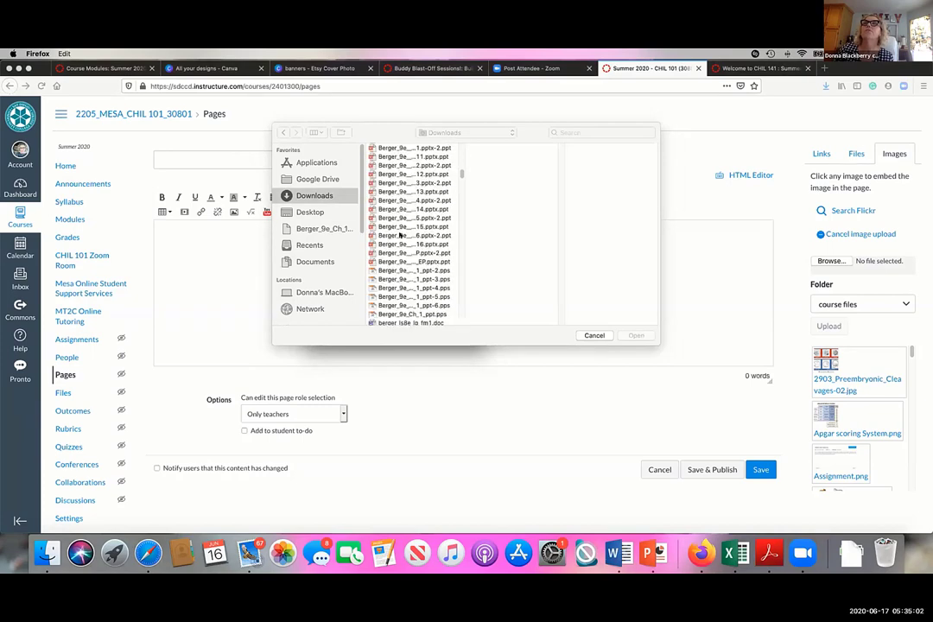
{"action": "scroll", "coordinate": [400, 234], "scroll_direction": "down", "scroll_amount": 5}
{"action": "scroll", "coordinate": [400, 234], "scroll_direction": "up", "scroll_amount": 3}
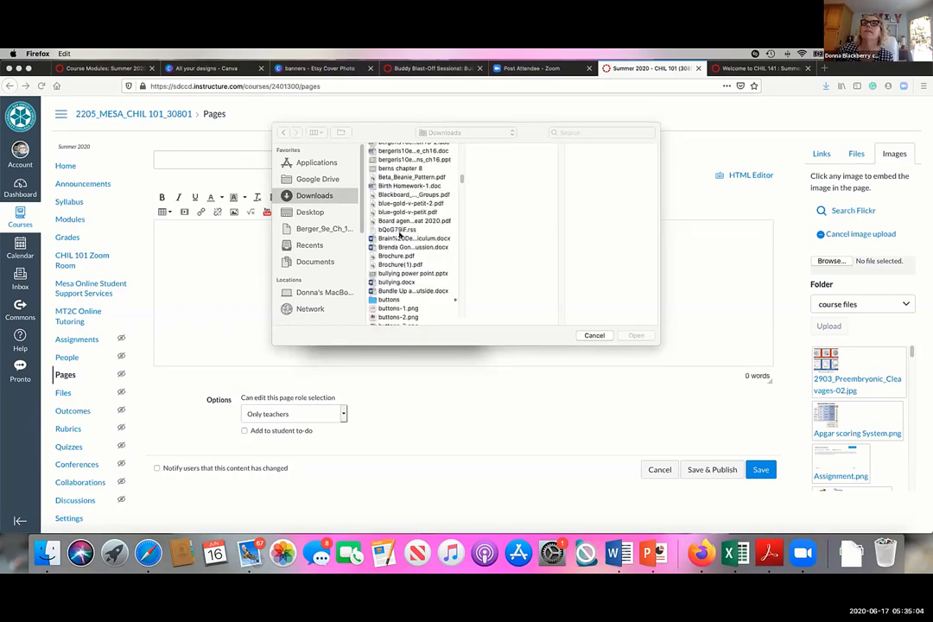
{"action": "scroll", "coordinate": [400, 234], "scroll_direction": "up", "scroll_amount": 5}
{"action": "scroll", "coordinate": [400, 235], "scroll_direction": "up", "scroll_amount": 5}
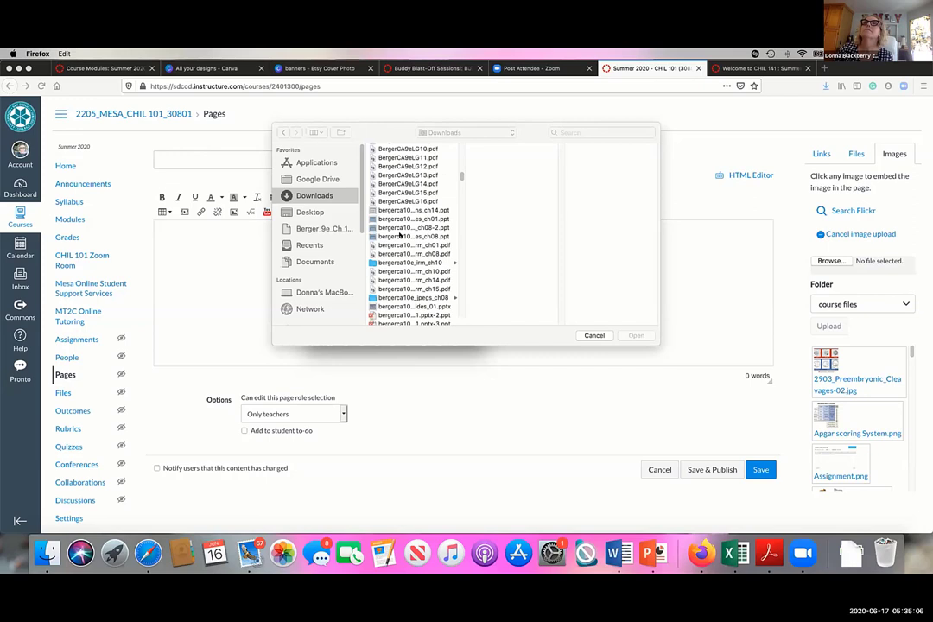
{"action": "scroll", "coordinate": [399, 234], "scroll_direction": "up", "scroll_amount": 5}
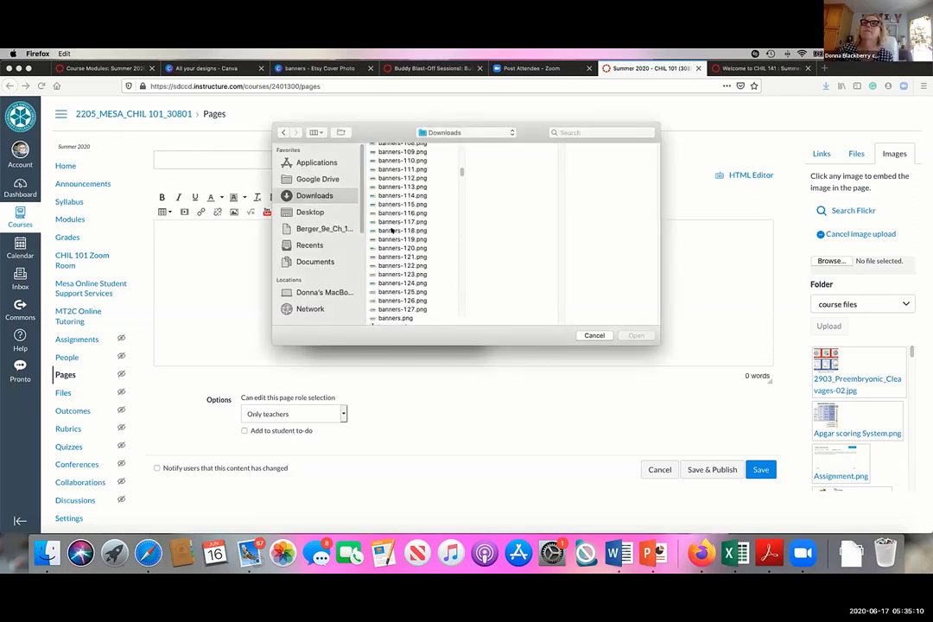
{"action": "left_click", "coordinate": [393, 230]}
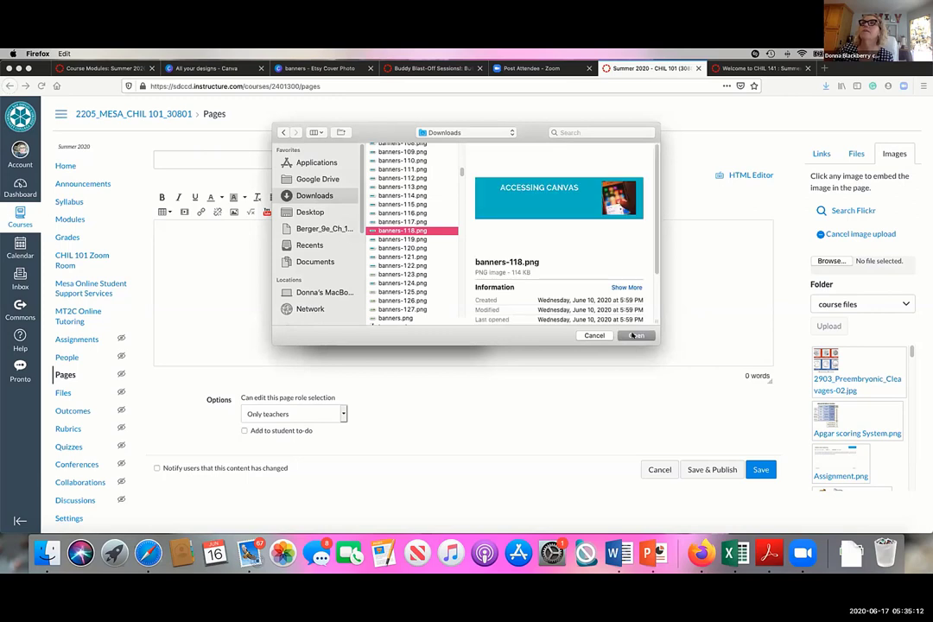
{"action": "left_click", "coordinate": [636, 335]}
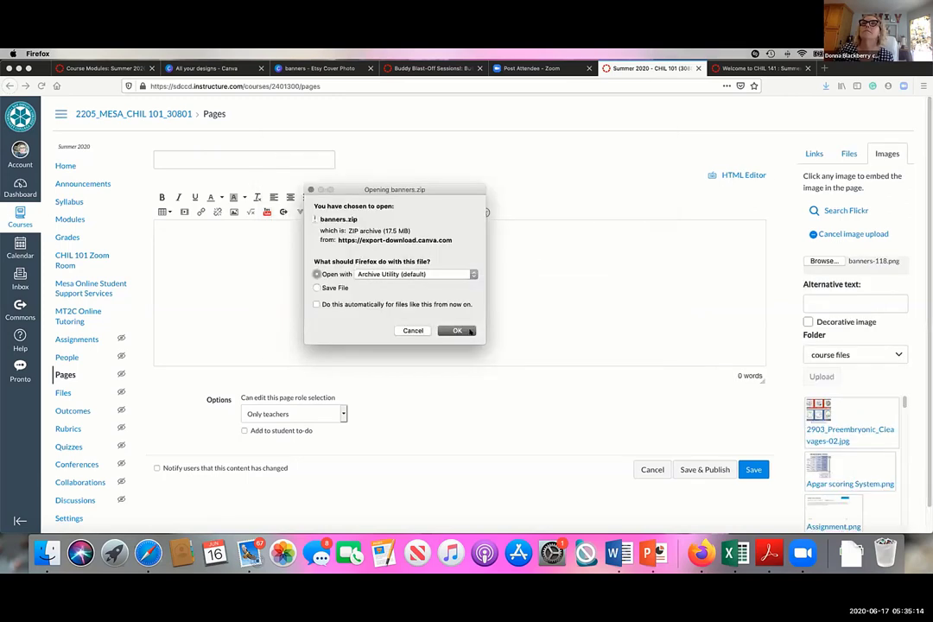
{"action": "left_click", "coordinate": [469, 331]}
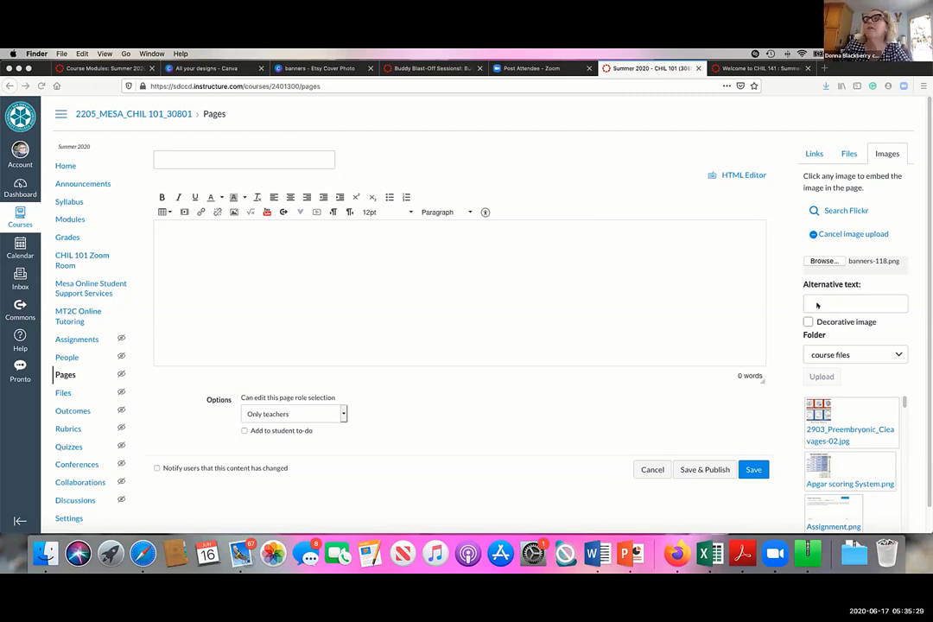
Upload the banner image with alternative text 'accessing canvas'.
{"action": "left_click", "coordinate": [817, 305]}
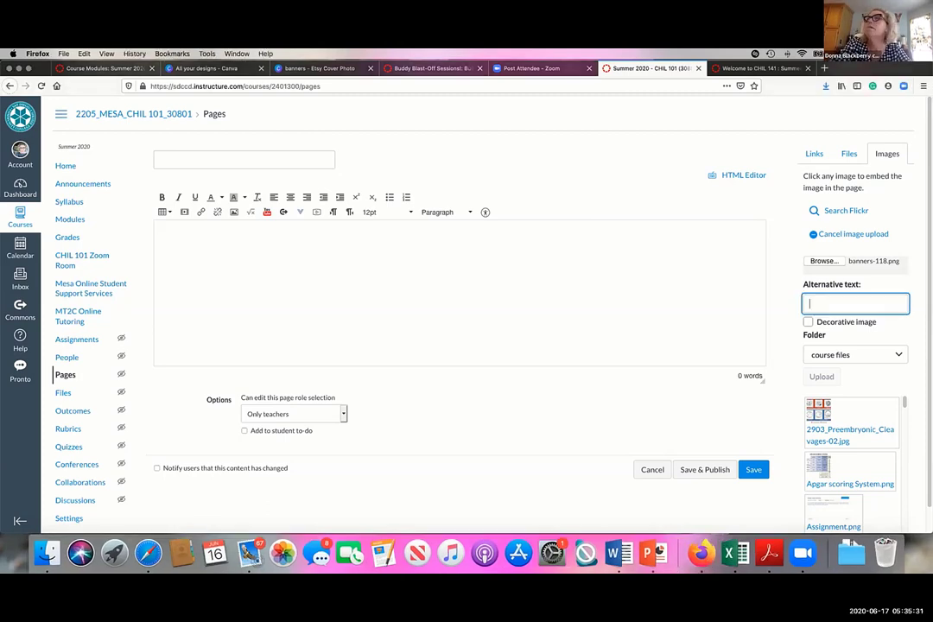
{"action": "type", "text": "accessin"}
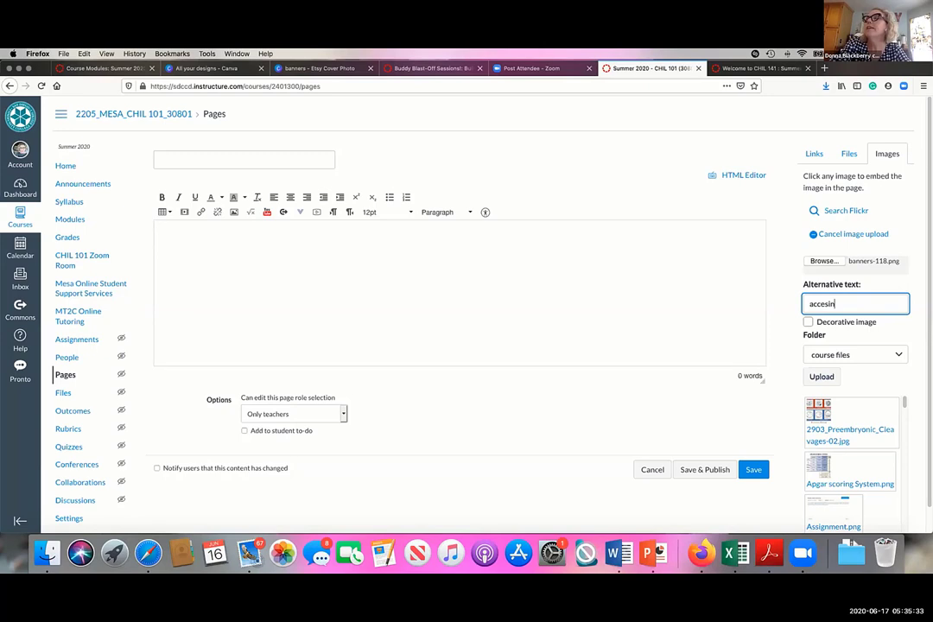
{"action": "type", "text": "g "}
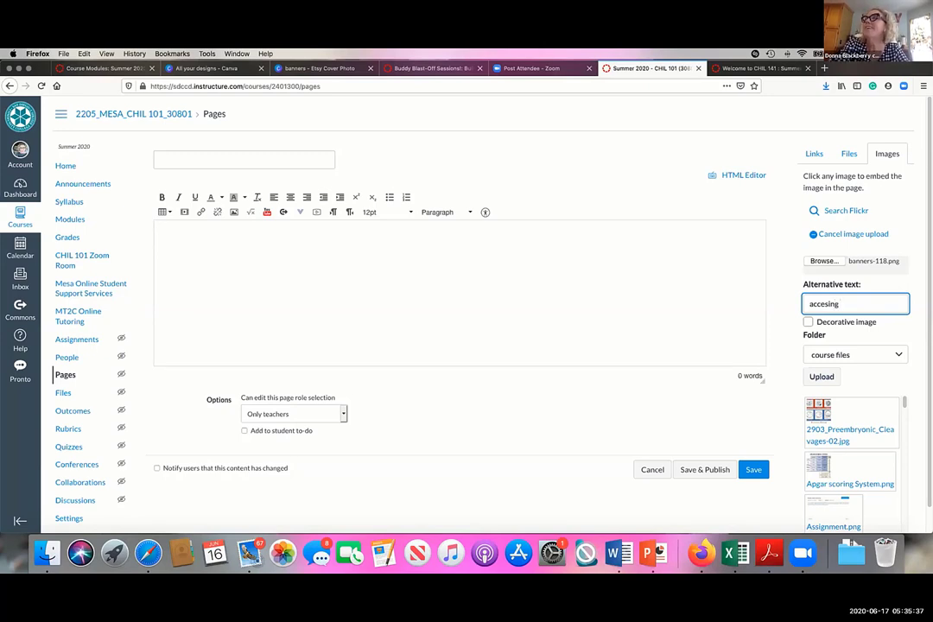
{"action": "type", "text": "canvas"}
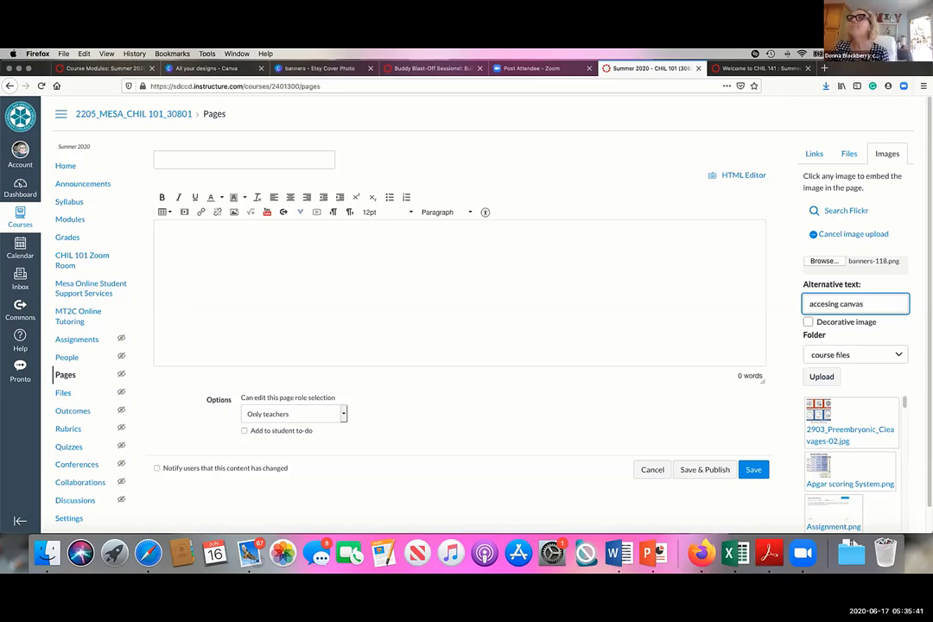
{"action": "key", "text": "Return"}
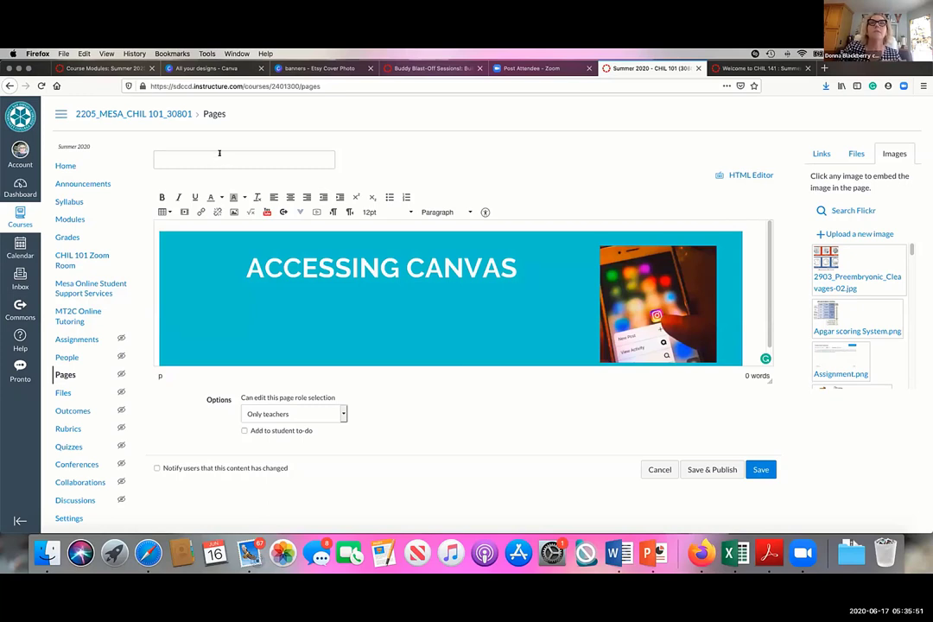
Title the page 'accessing canvas' and leave it without saving.
{"action": "left_click", "coordinate": [219, 153]}
{"action": "type", "text": "ac"}
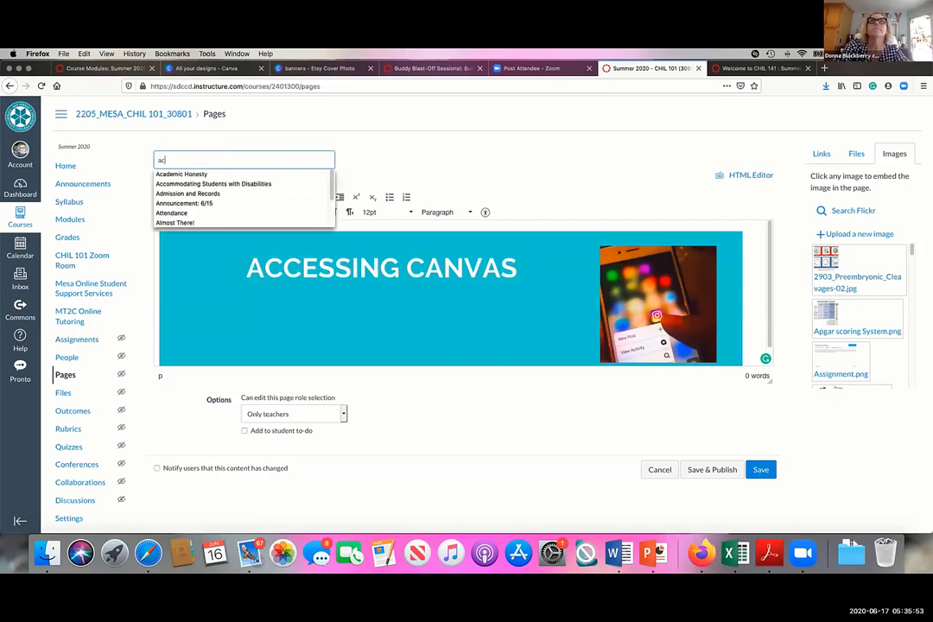
{"action": "type", "text": "cessing canva"}
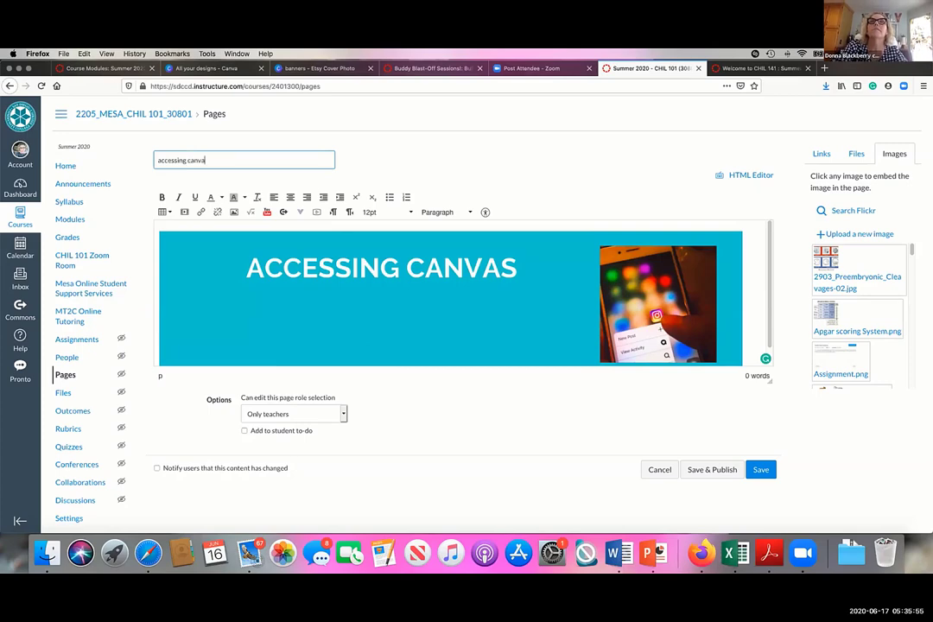
{"action": "type", "text": "s"}
{"action": "key", "text": "Return"}
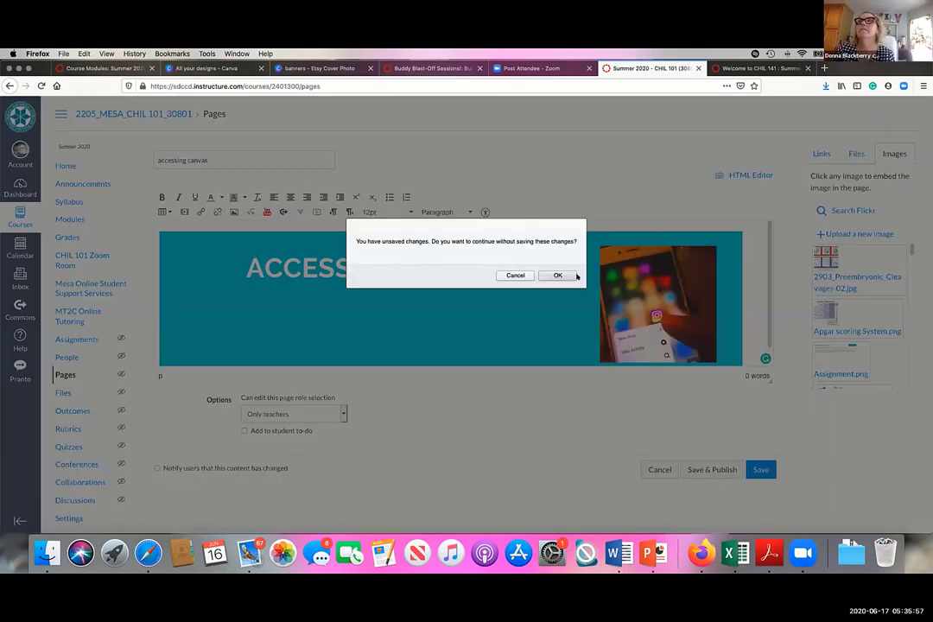
{"action": "left_click", "coordinate": [557, 274]}
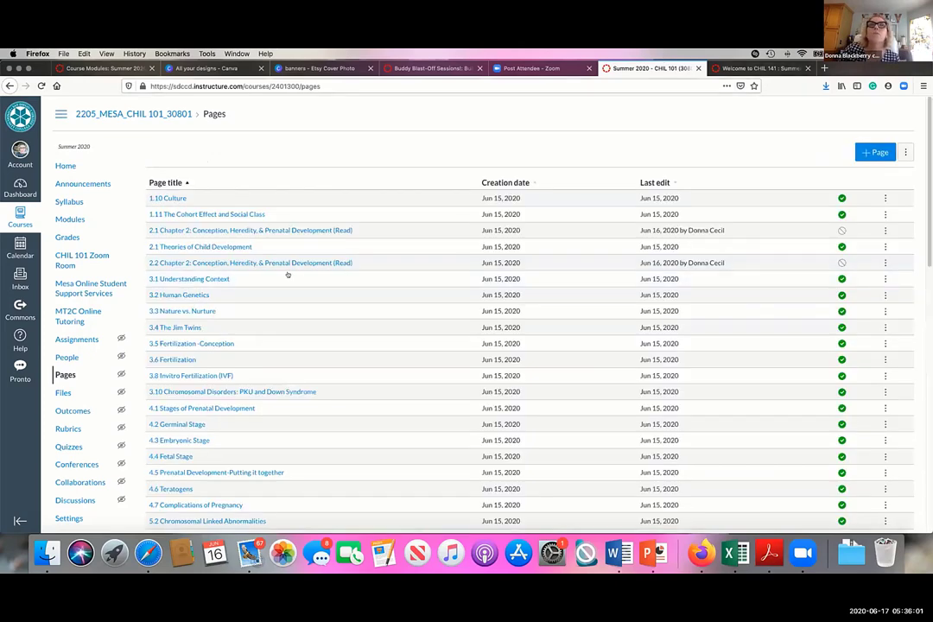
Edit the Accessing Digital Textbook (Read) page and check its green banner's Header 2 format.
{"action": "scroll", "coordinate": [287, 274], "scroll_direction": "down", "scroll_amount": 8}
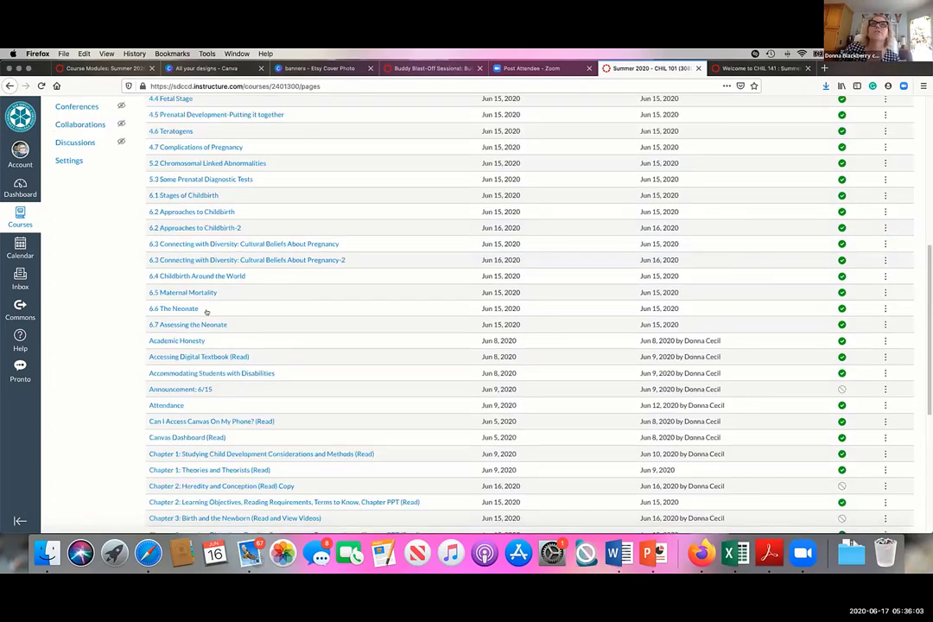
{"action": "scroll", "coordinate": [235, 308], "scroll_direction": "down", "scroll_amount": 1}
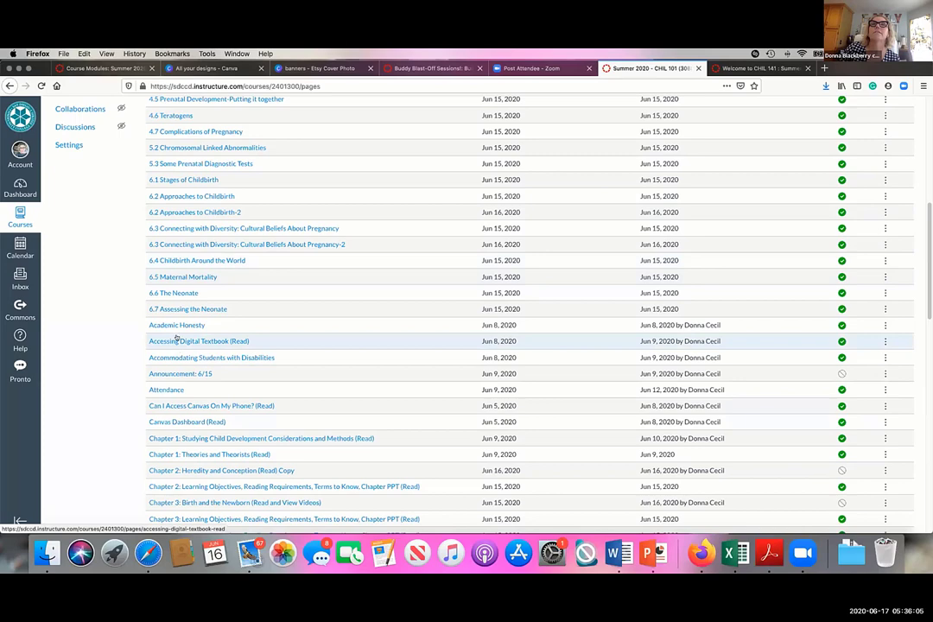
{"action": "left_click", "coordinate": [176, 341]}
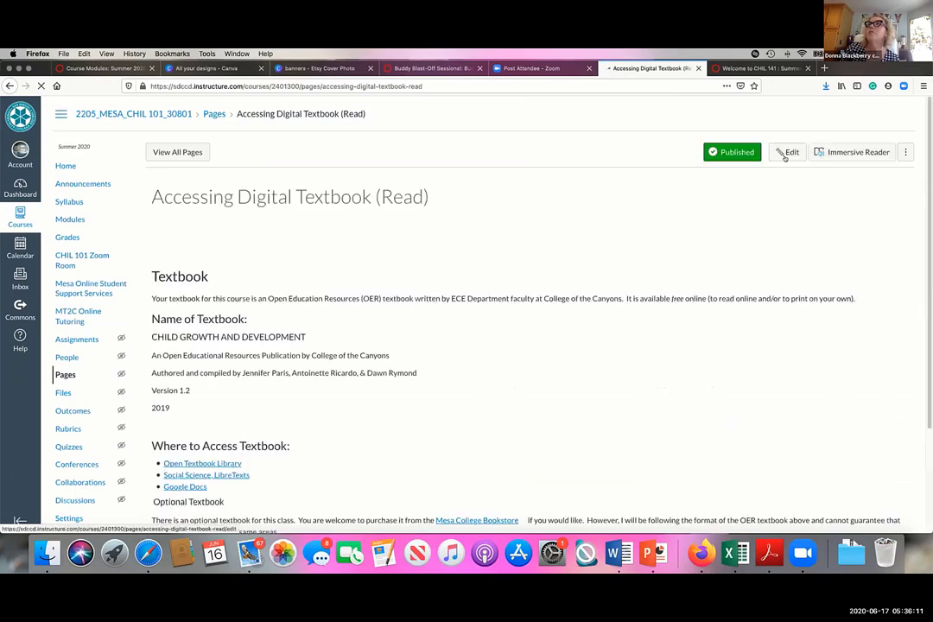
{"action": "left_click", "coordinate": [786, 153]}
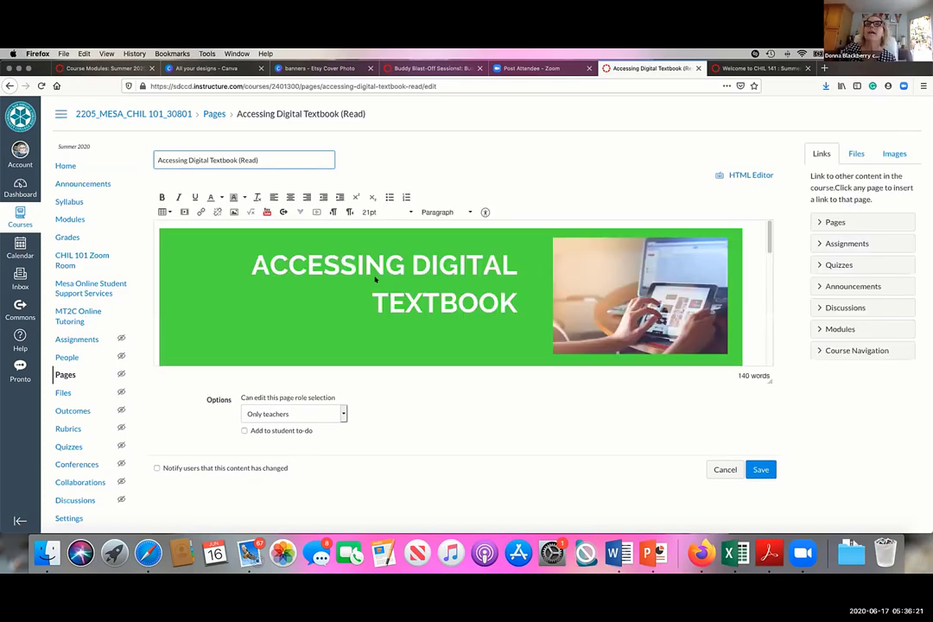
{"action": "left_click", "coordinate": [467, 233]}
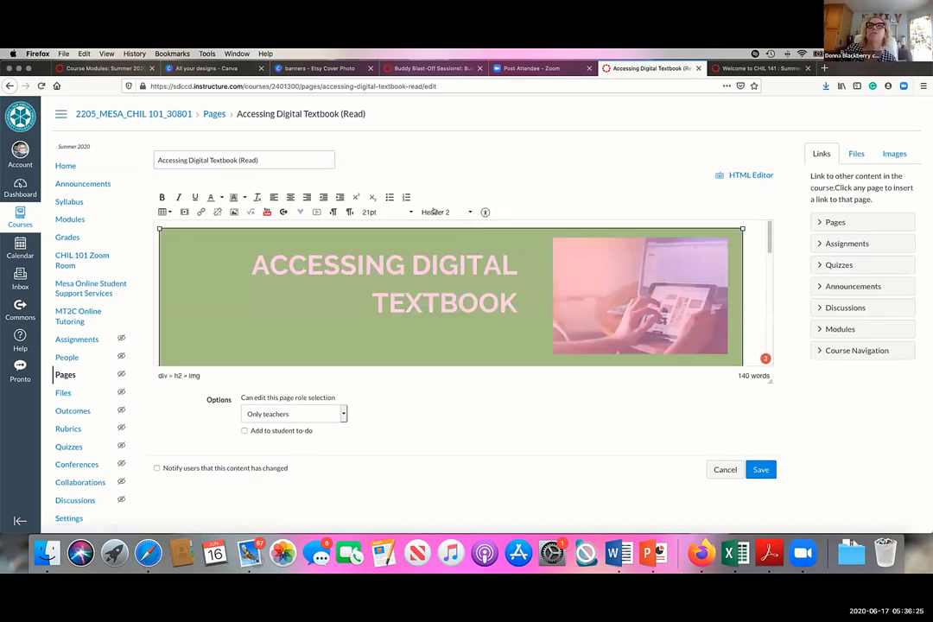
{"action": "scroll", "coordinate": [415, 316], "scroll_direction": "down", "scroll_amount": 3}
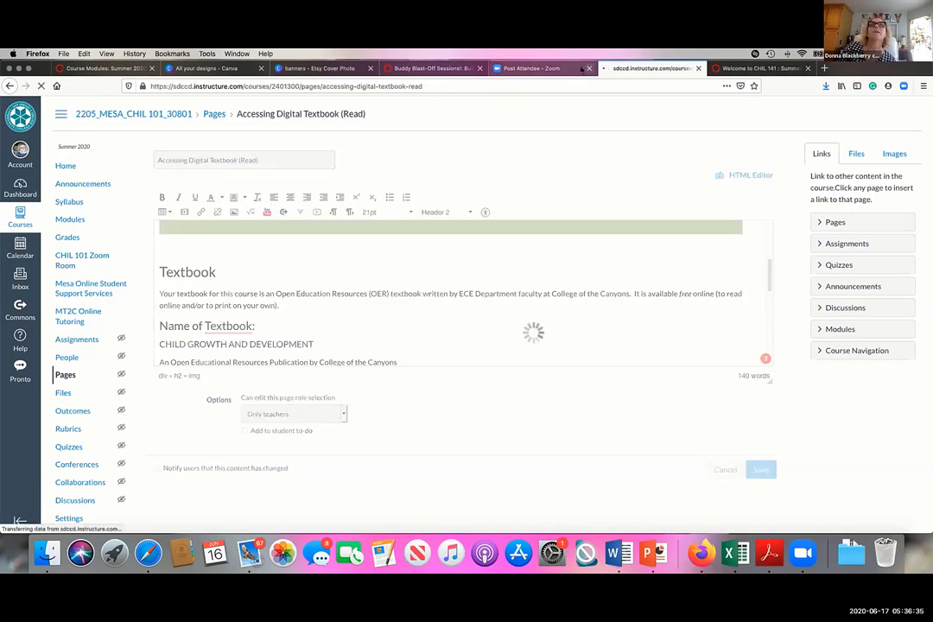
Switch through the Canva and Course Modules tabs to the Welcome to CHIL 141 page and review it.
{"action": "left_click", "coordinate": [212, 67]}
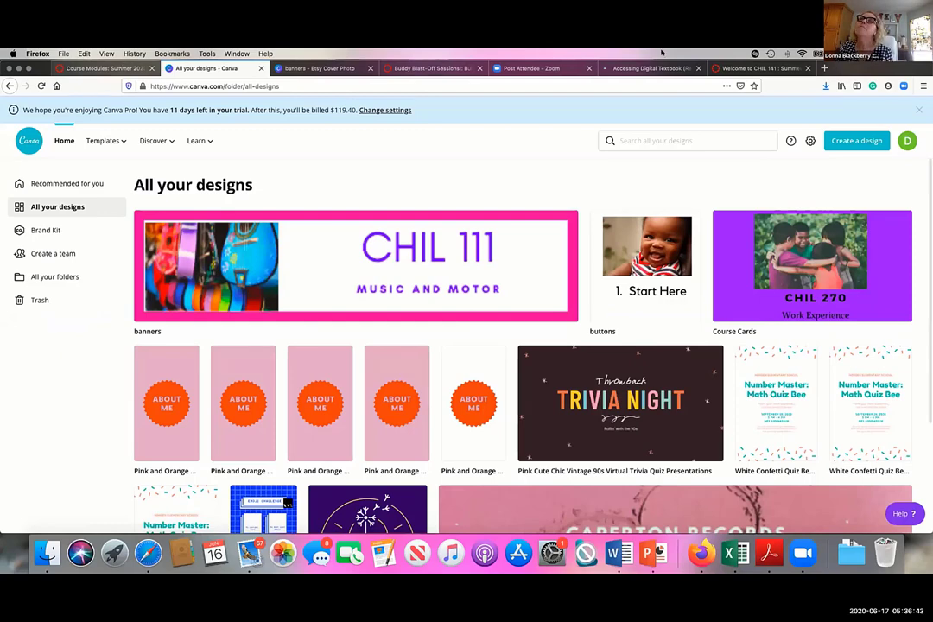
{"action": "key", "text": "ctrl+shift+Tab"}
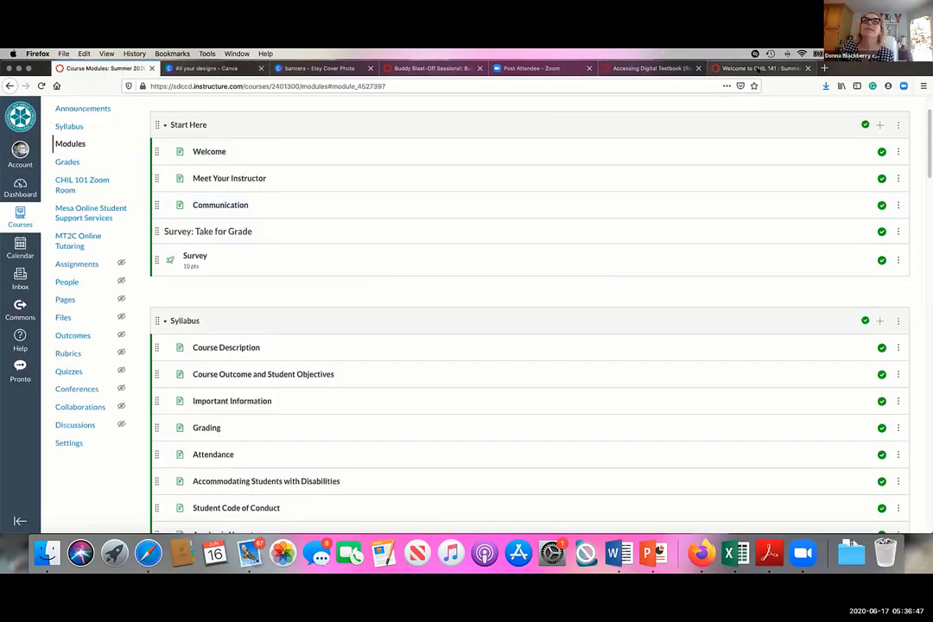
{"action": "key", "text": "ctrl+shift+Tab"}
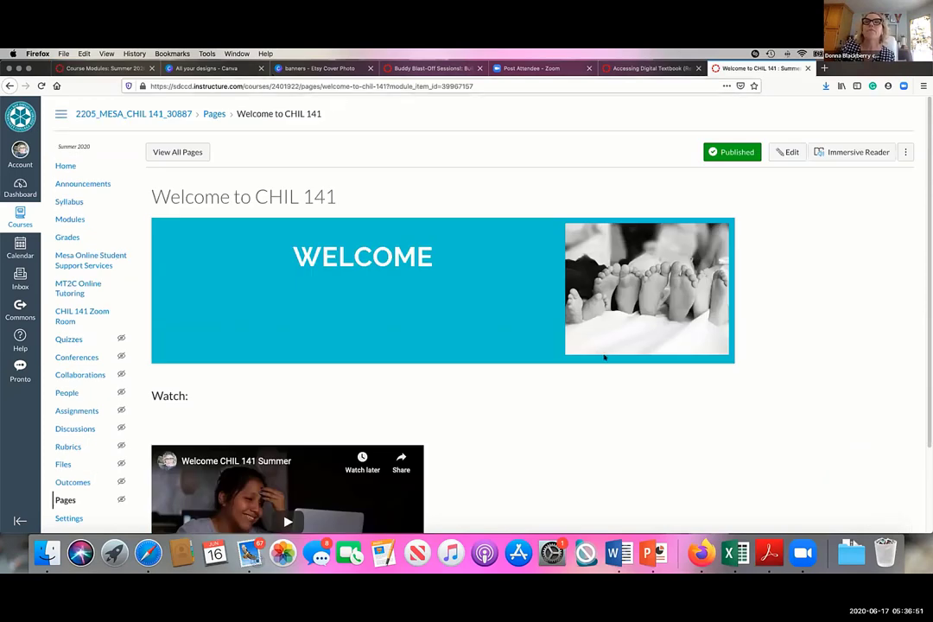
{"action": "scroll", "coordinate": [604, 356], "scroll_direction": "down", "scroll_amount": 2}
{"action": "scroll", "coordinate": [519, 395], "scroll_direction": "up", "scroll_amount": 2}
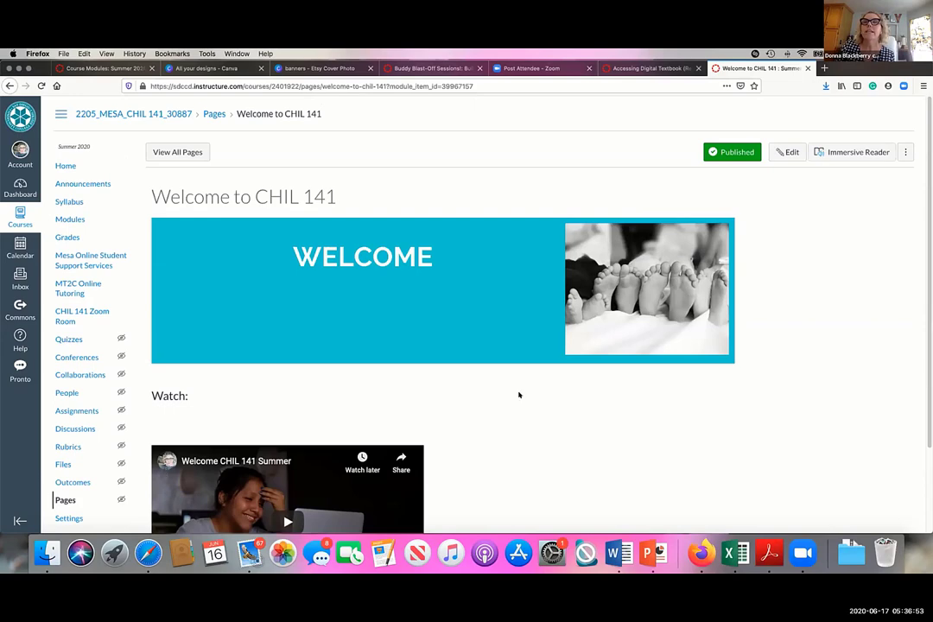
{"action": "scroll", "coordinate": [507, 385], "scroll_direction": "down", "scroll_amount": 2}
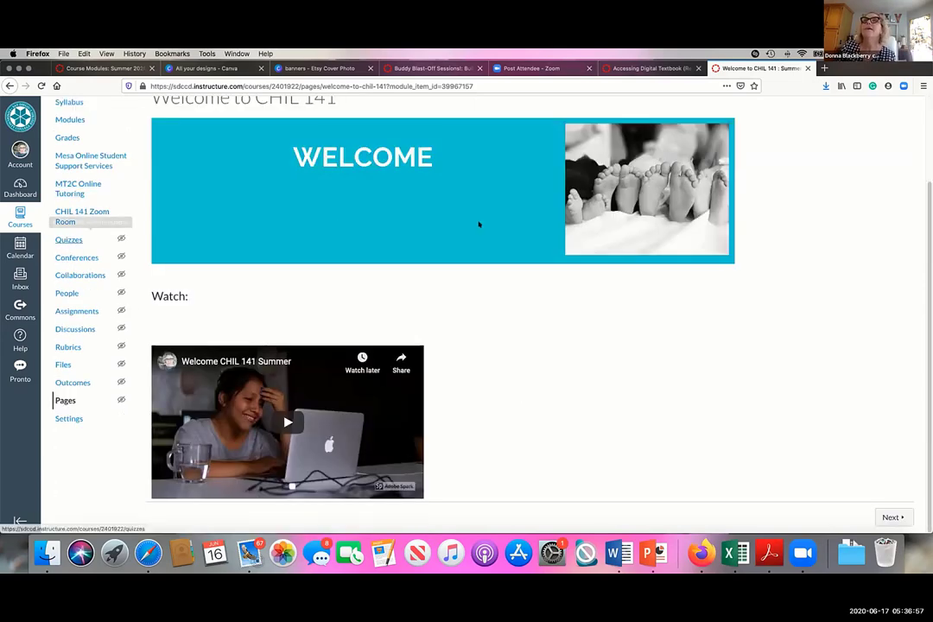
{"action": "scroll", "coordinate": [188, 131], "scroll_direction": "up", "scroll_amount": 2}
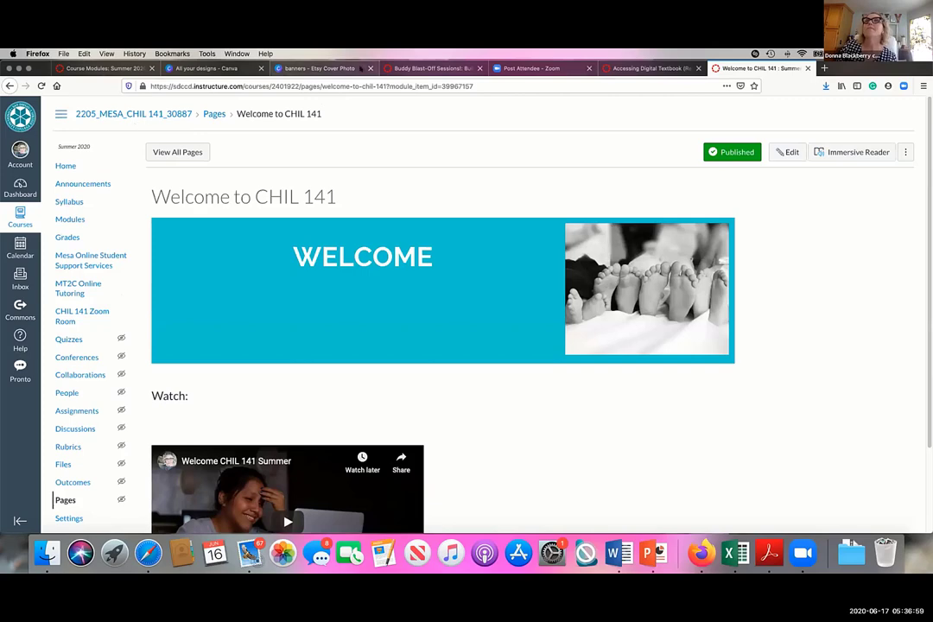